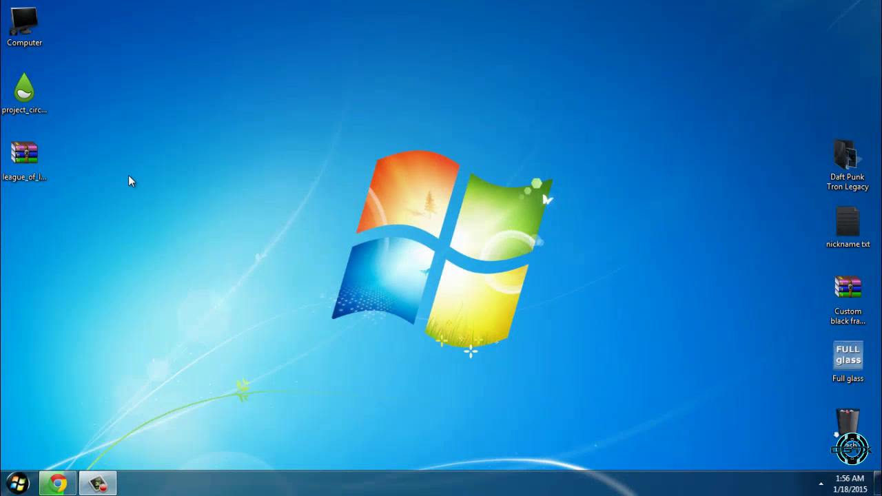
Select the League archive on the desktop and refresh the desktop
click(40, 164)
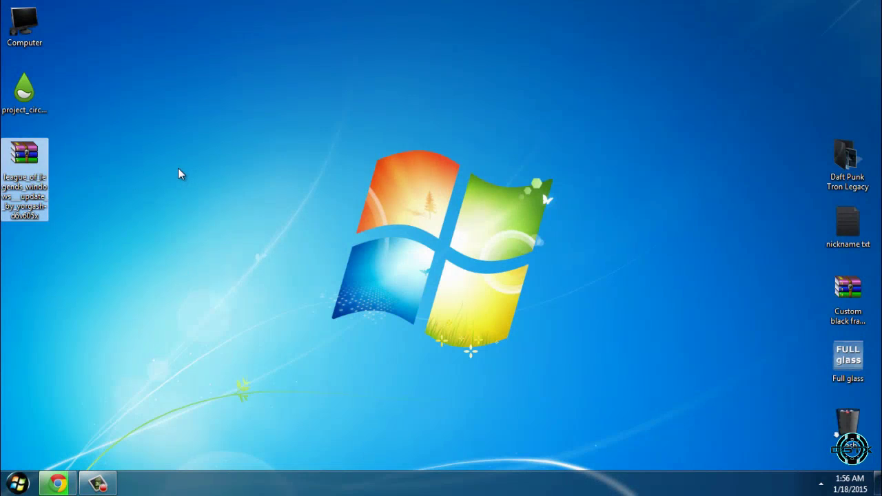
right_click(173, 174)
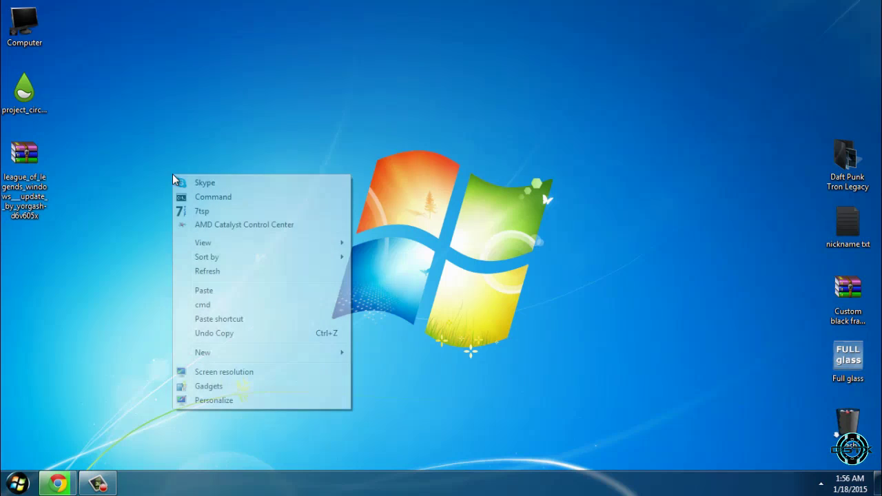
click(203, 268)
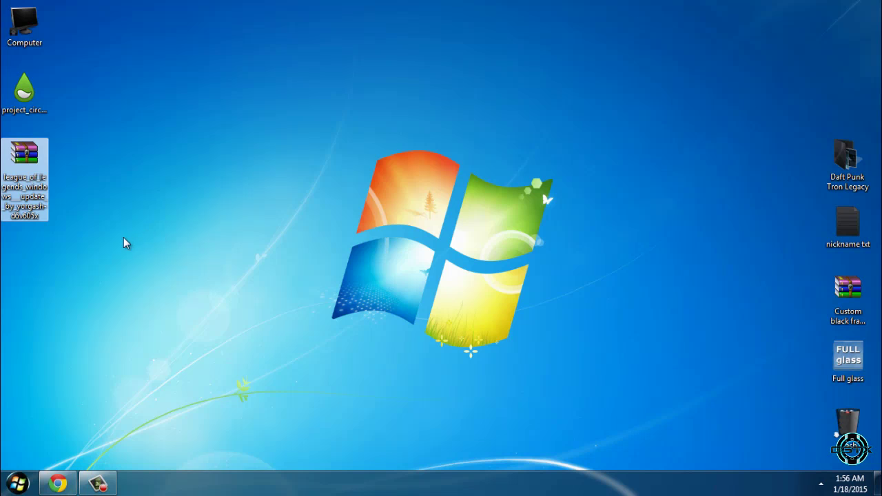
Extract the League archive to its own league_of_legends folder with WinRAR
right_click(28, 169)
click(117, 220)
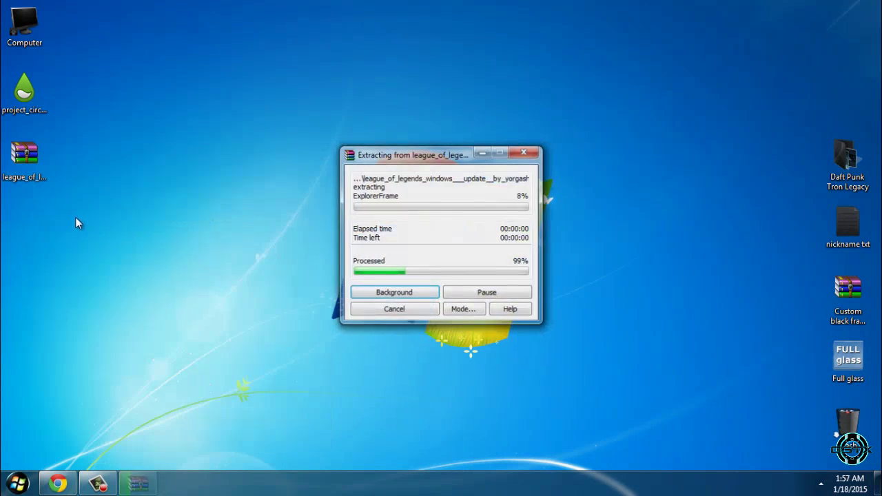
click(30, 172)
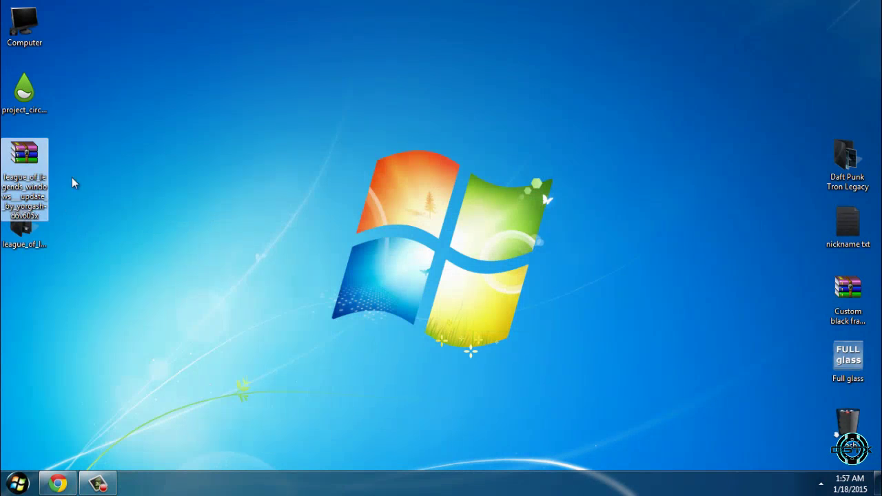
click(21, 224)
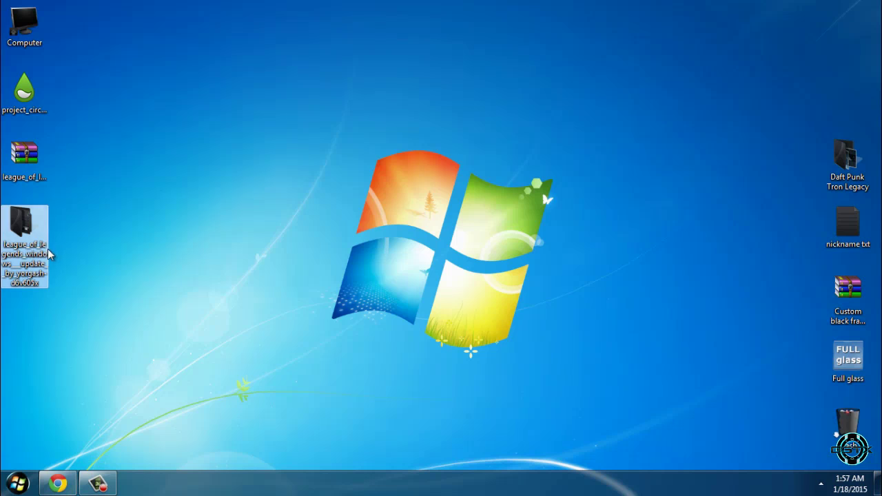
Copy both LoLVS2 items from the extracted league folder's Themes subfolder
double_click(50, 258)
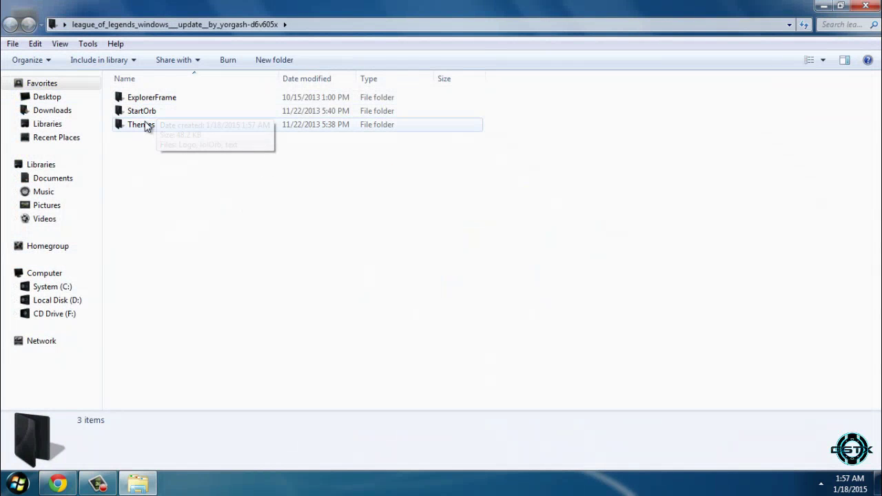
double_click(150, 127)
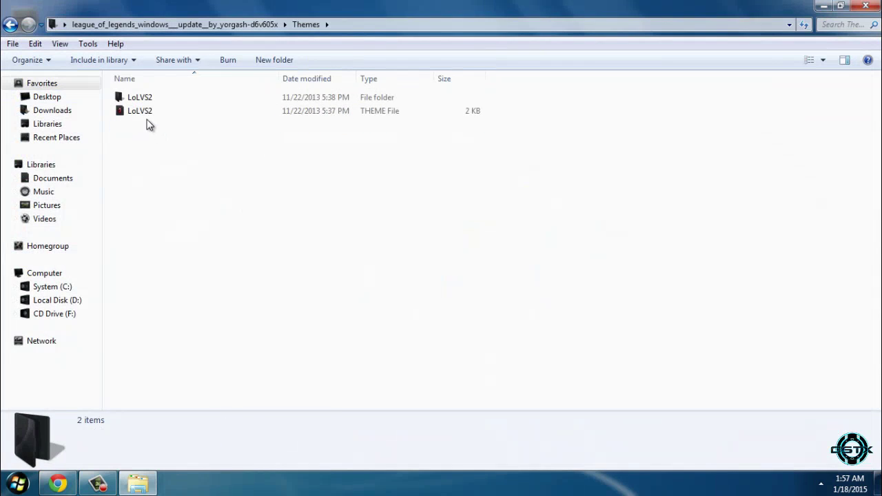
drag(147, 124, 131, 98)
right_click(131, 98)
click(170, 296)
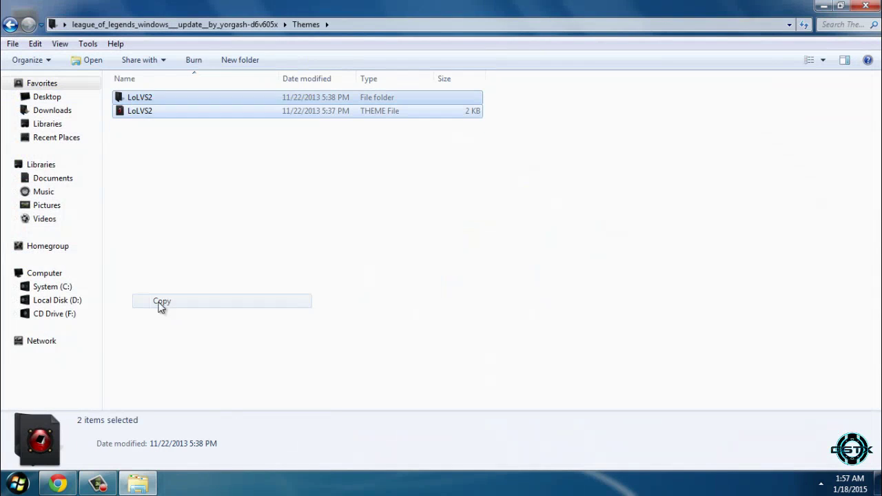
Paste the LoLVS2 items into C:\Windows\Resources\Themes
click(79, 286)
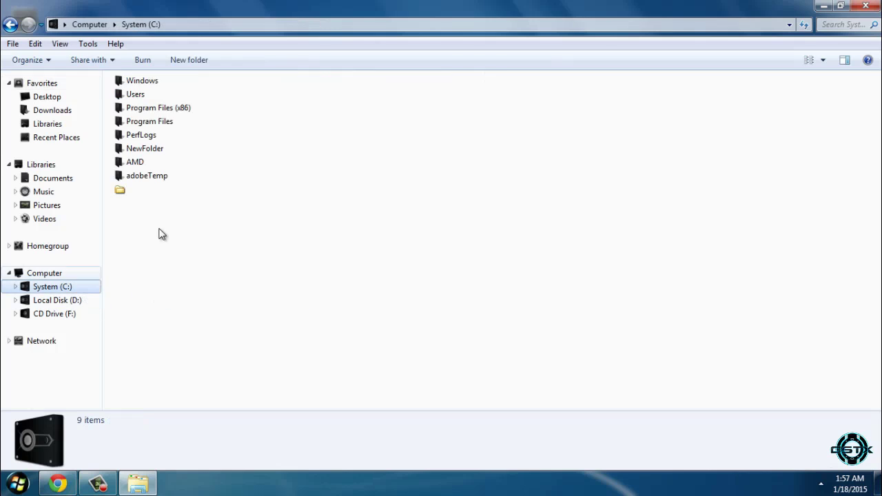
double_click(140, 83)
double_click(479, 214)
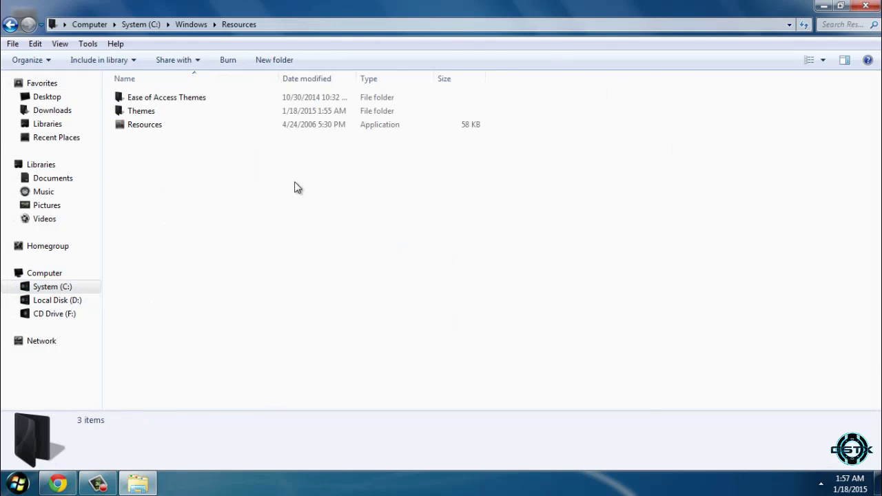
double_click(161, 112)
right_click(557, 183)
click(609, 334)
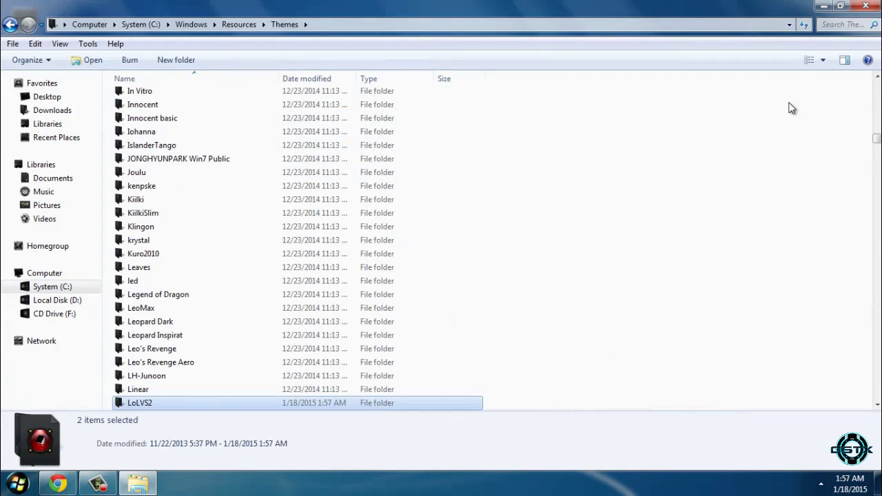
Minimize Explorer and open Personalize from the desktop context menu
click(823, 6)
right_click(415, 408)
click(444, 399)
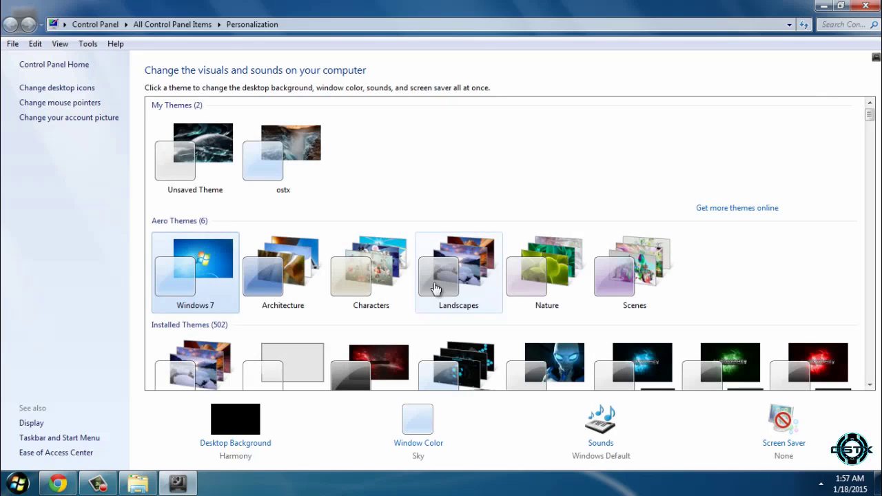
Scroll the installed themes list to LoLVS 2.0, near Leopard Dark and Linear
drag(870, 115, 871, 264)
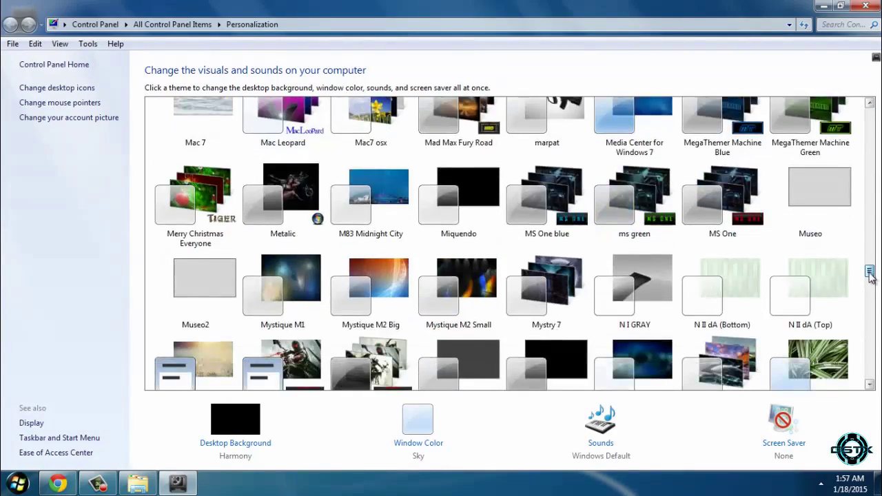
drag(870, 266, 869, 344)
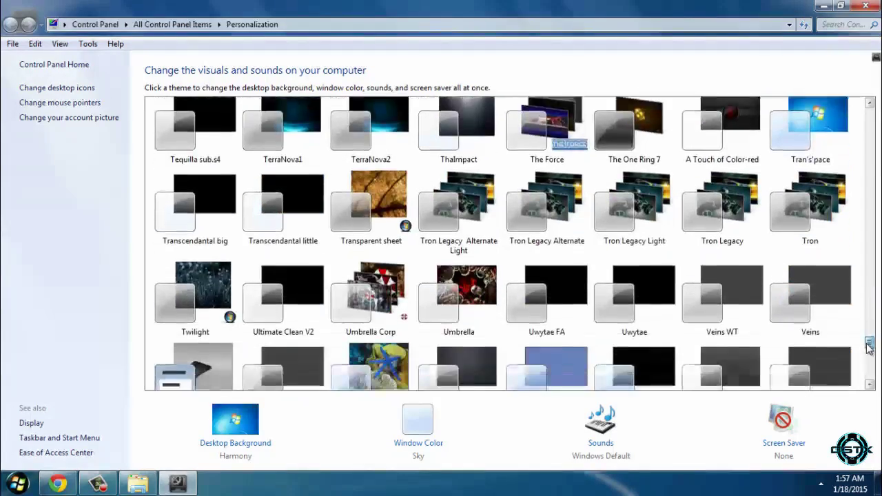
mouse_move(869, 344)
mouse_down()
mouse_move(869, 352)
mouse_move(879, 260)
mouse_up()
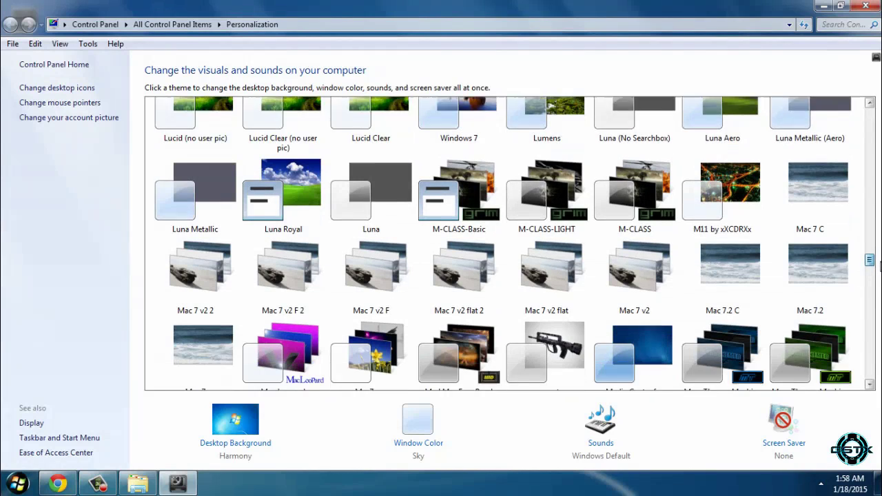
drag(879, 262, 878, 252)
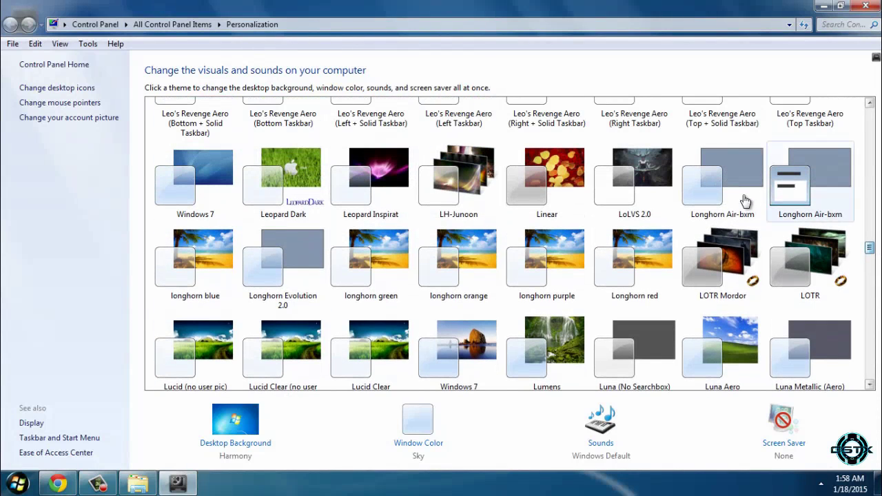
Apply the LoLVS 2.0 theme, minimize Personalization and refresh the desktop
click(637, 176)
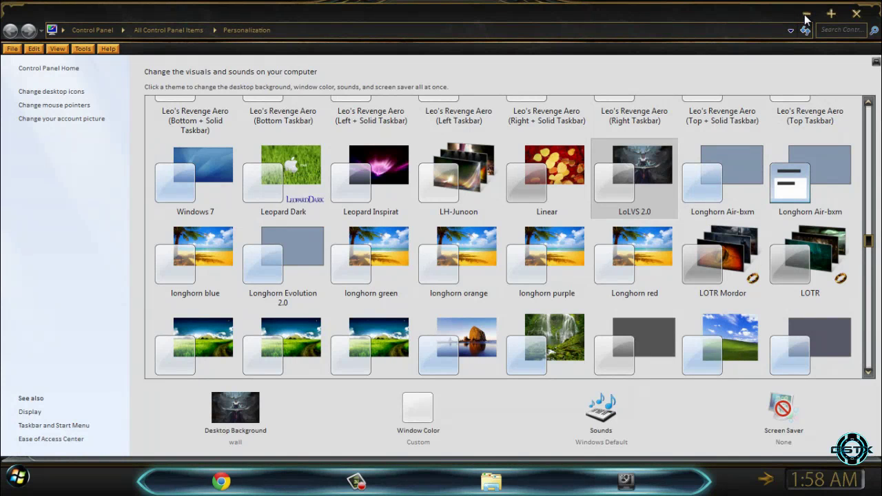
click(806, 15)
right_click(393, 165)
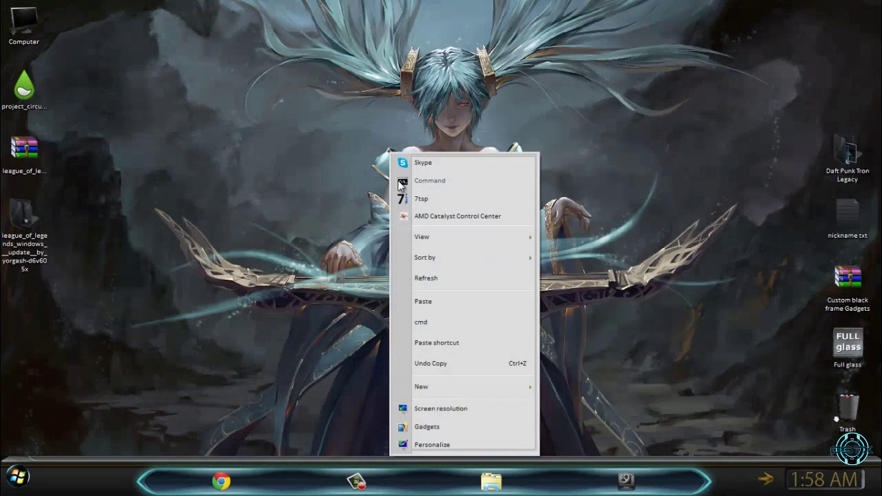
click(422, 279)
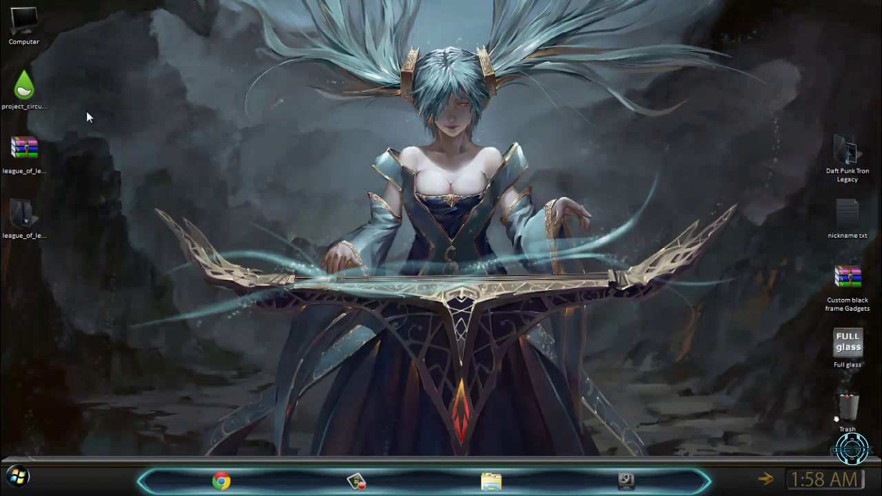
Check the themed Computer window from the Start menu, then reopen the league folder
click(18, 475)
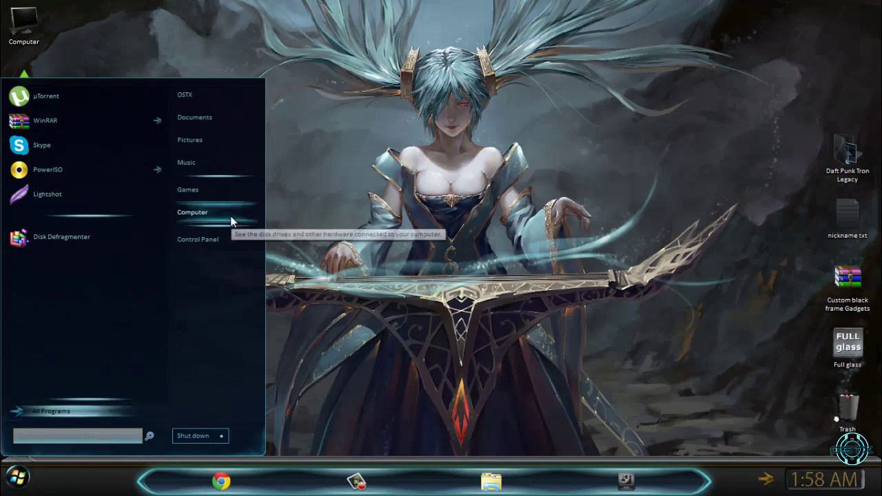
click(211, 216)
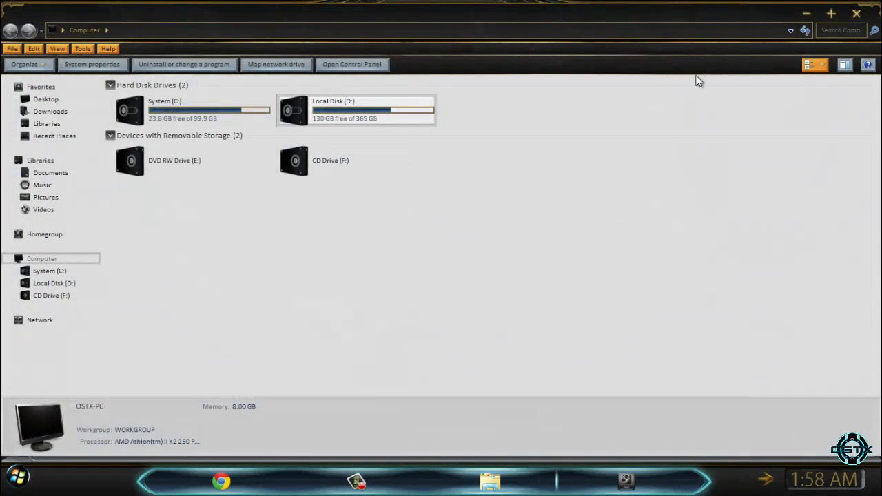
click(858, 21)
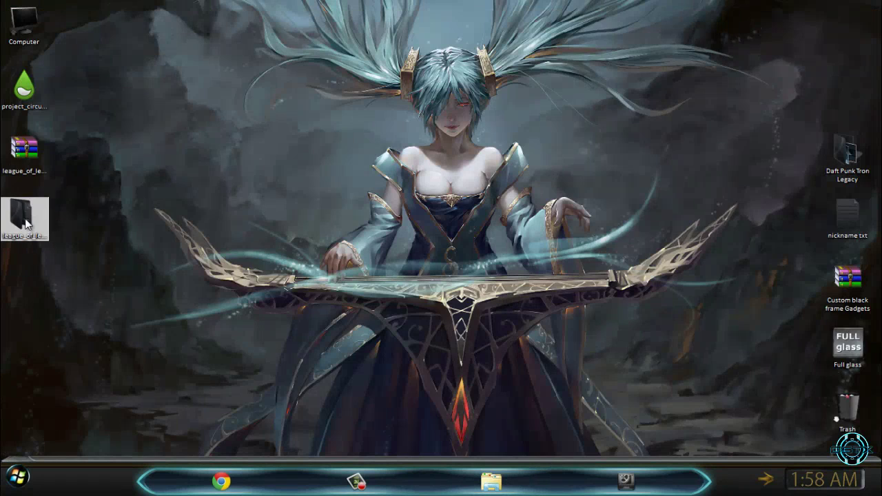
double_click(24, 219)
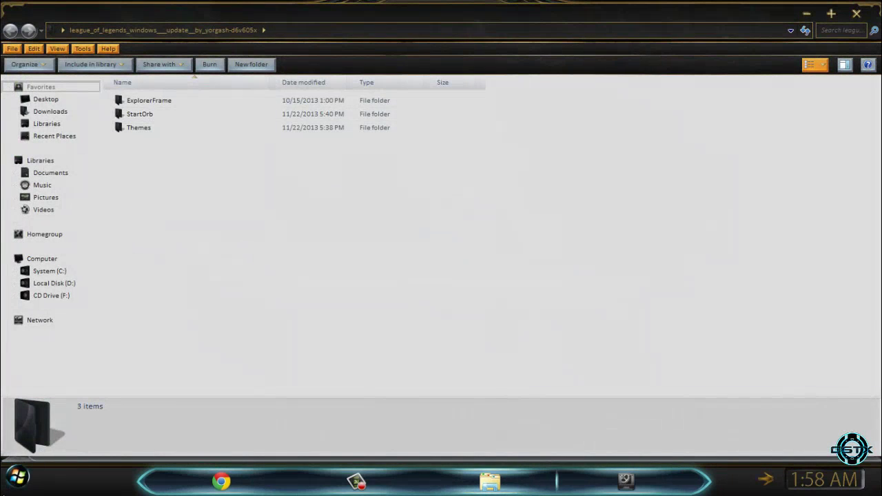
Open the StartOrb folder and select the Logo start orb image
click(148, 118)
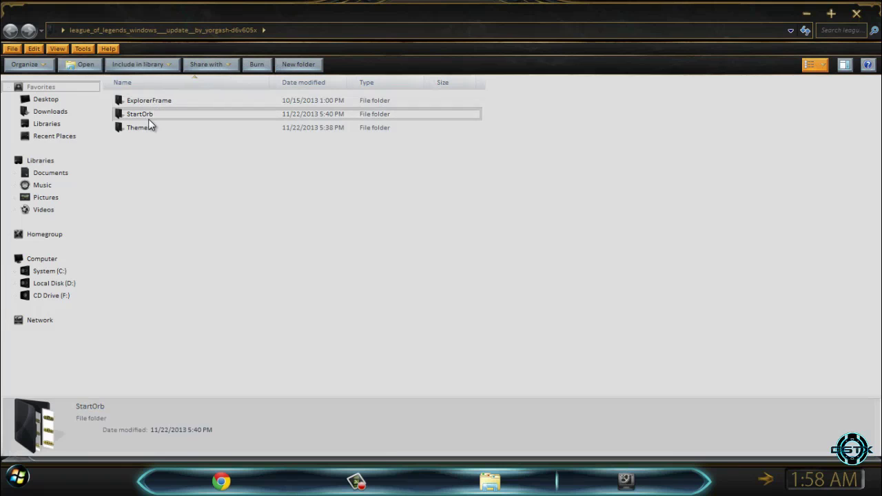
double_click(148, 119)
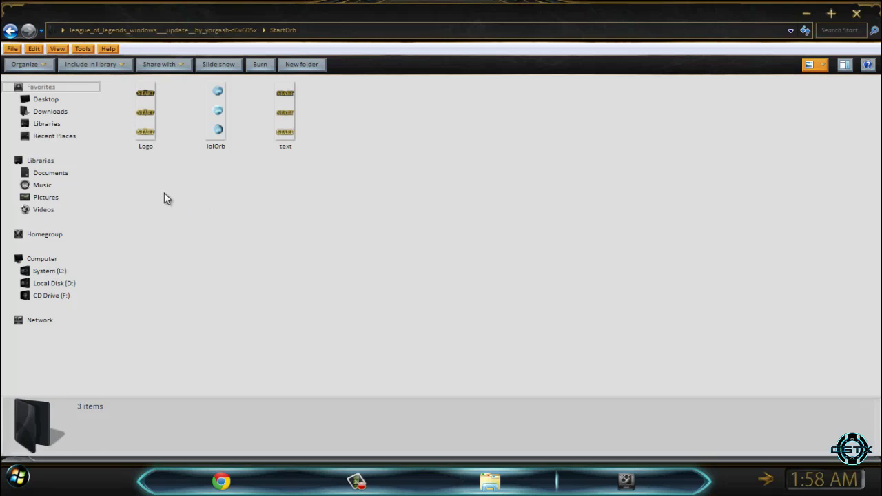
click(159, 147)
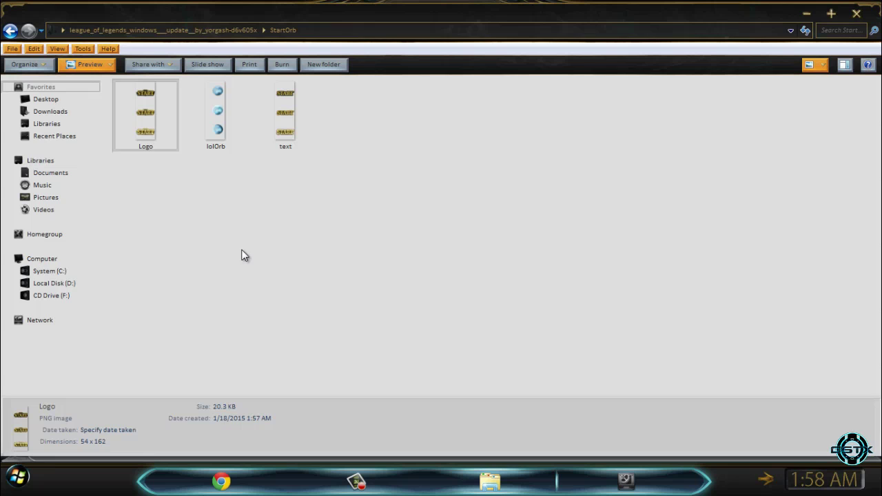
Briefly show the desktop, then return to the theme folder and open ExplorerFrame
click(804, 14)
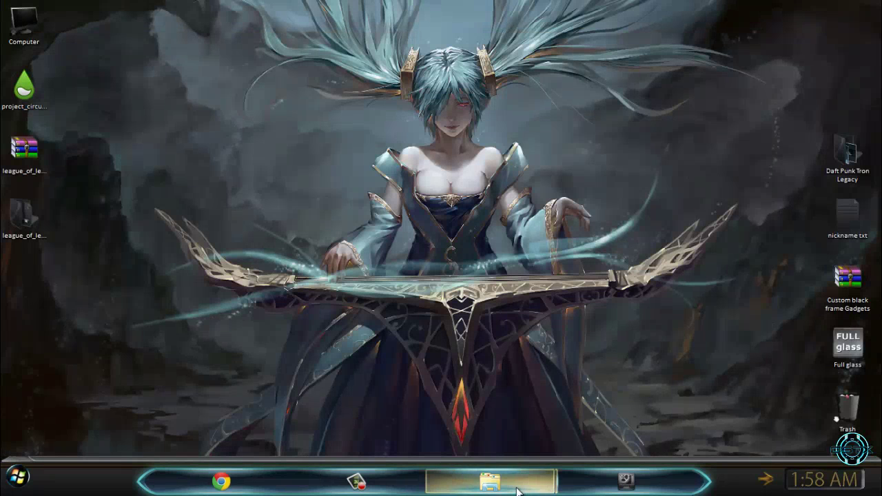
mouse_move(489, 481)
click(553, 408)
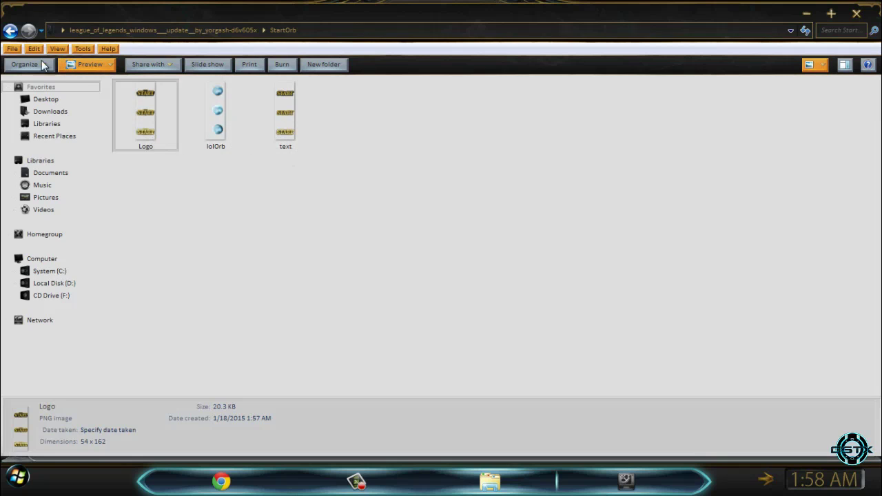
click(11, 32)
double_click(143, 100)
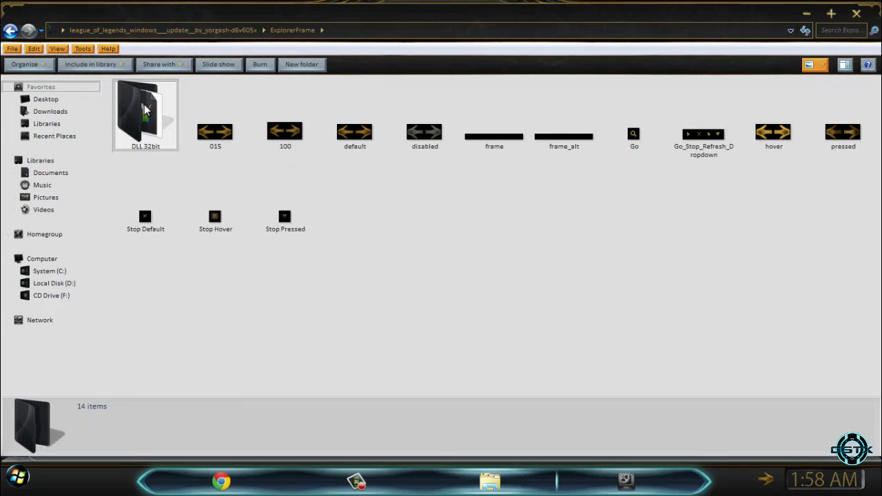
Browse into the ExplorerFrame DLL 32bit folder twice
double_click(145, 107)
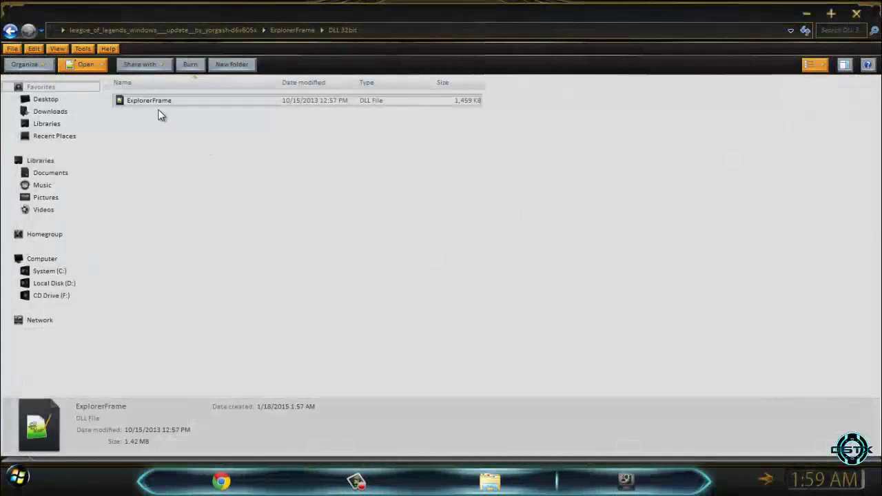
click(10, 30)
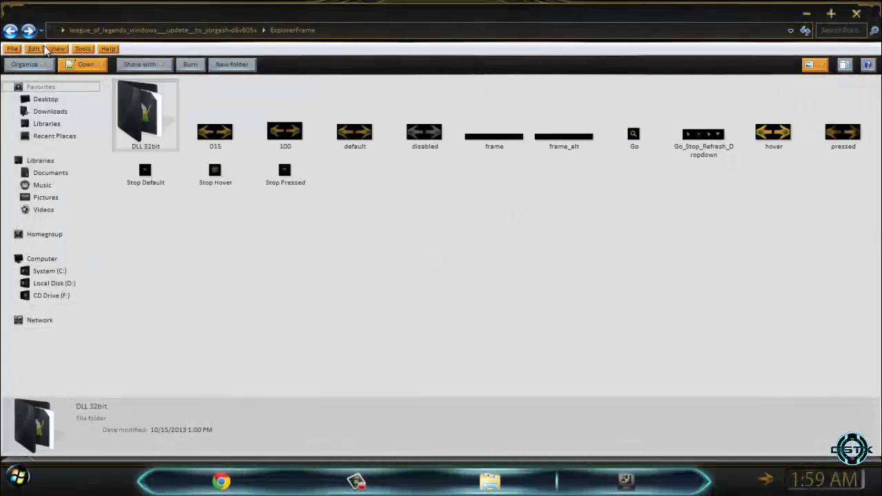
double_click(156, 123)
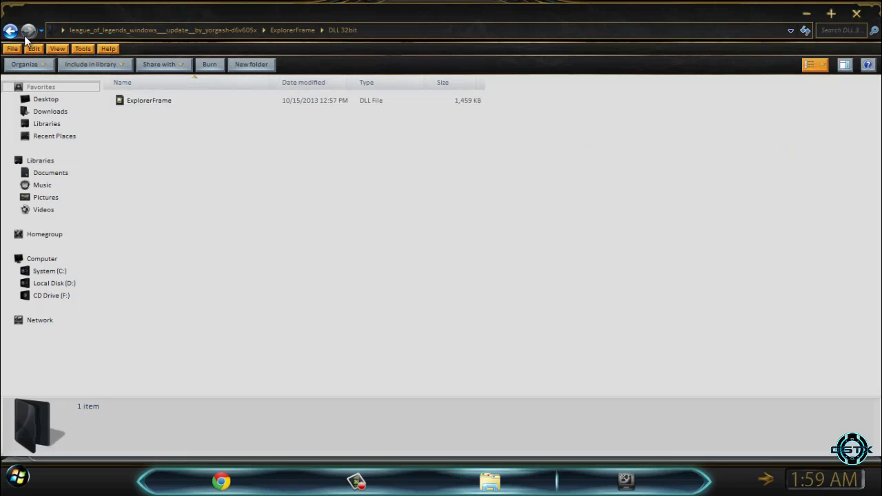
View Computer and the System (C:) drive, then close the window
click(50, 259)
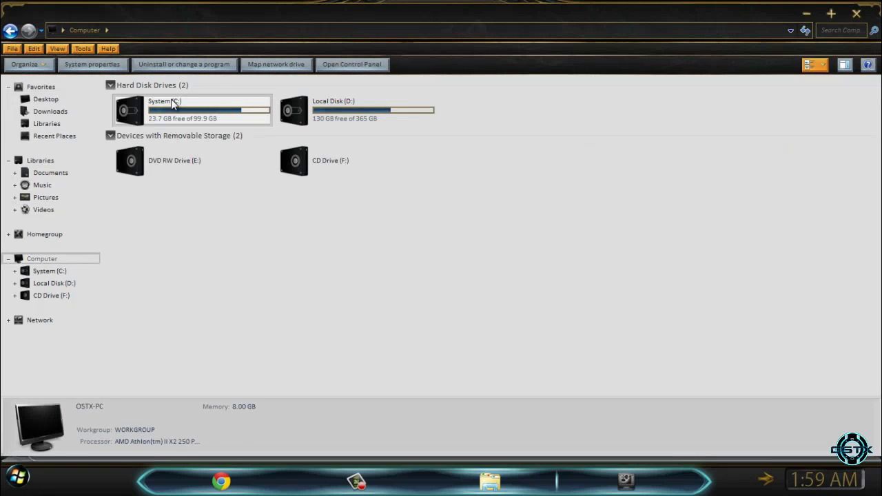
double_click(172, 104)
click(10, 30)
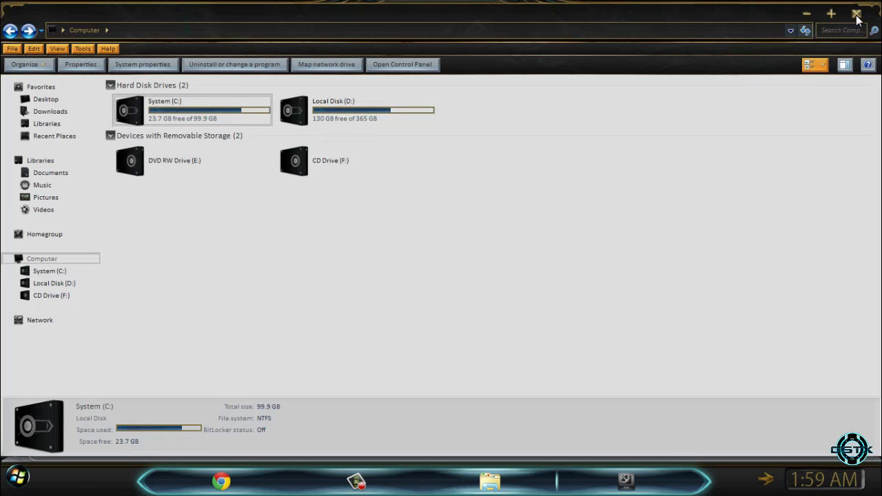
key(alt+F4)
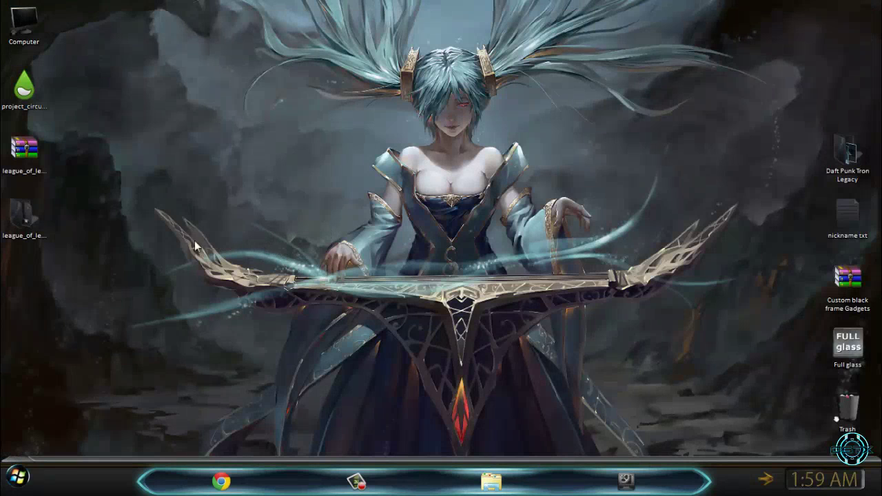
Reopen the league_of_legends folder, view StartOrb's images, then close the window
double_click(35, 234)
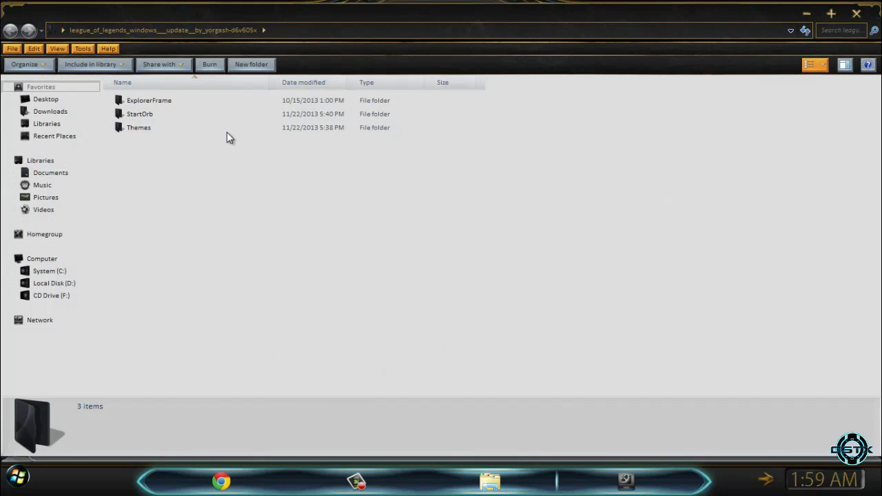
click(151, 116)
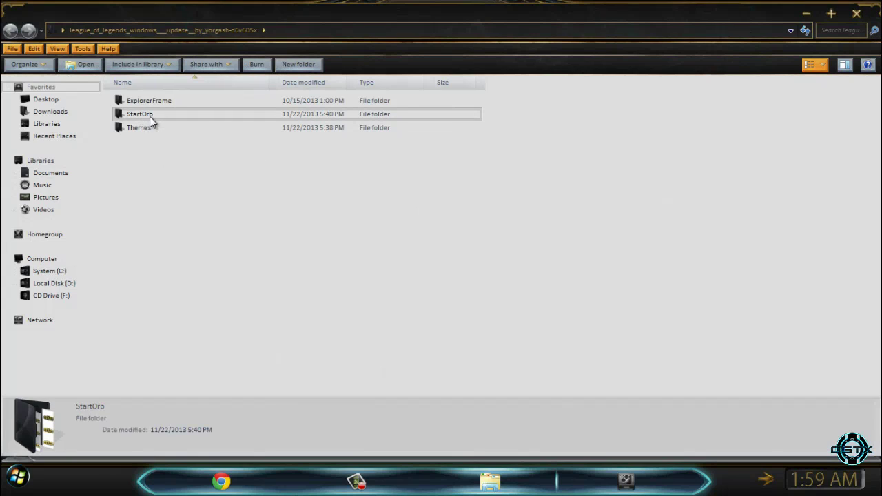
click(155, 141)
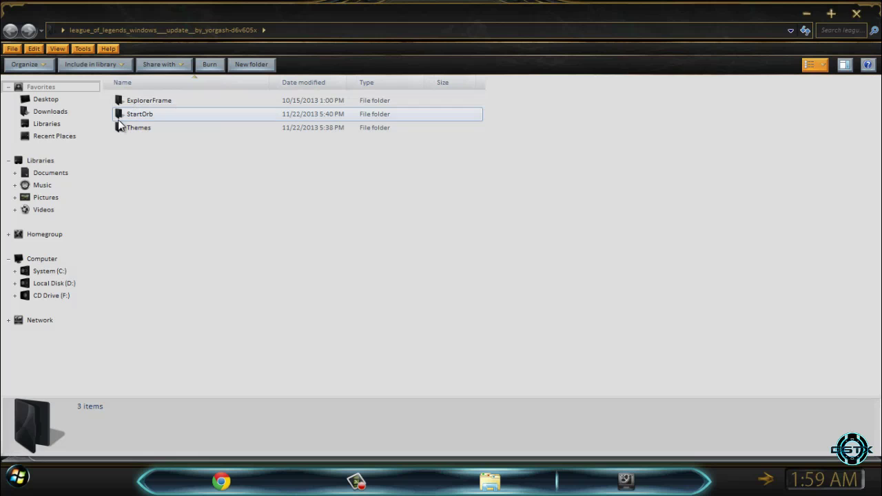
double_click(157, 115)
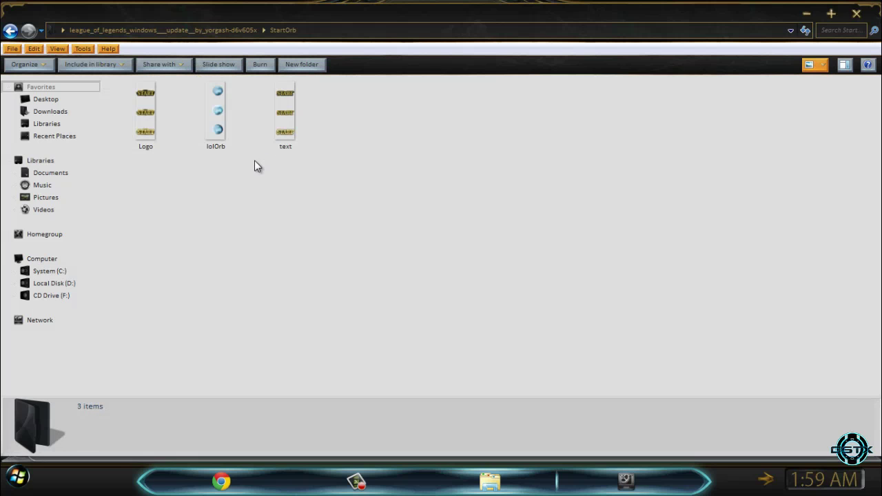
click(857, 14)
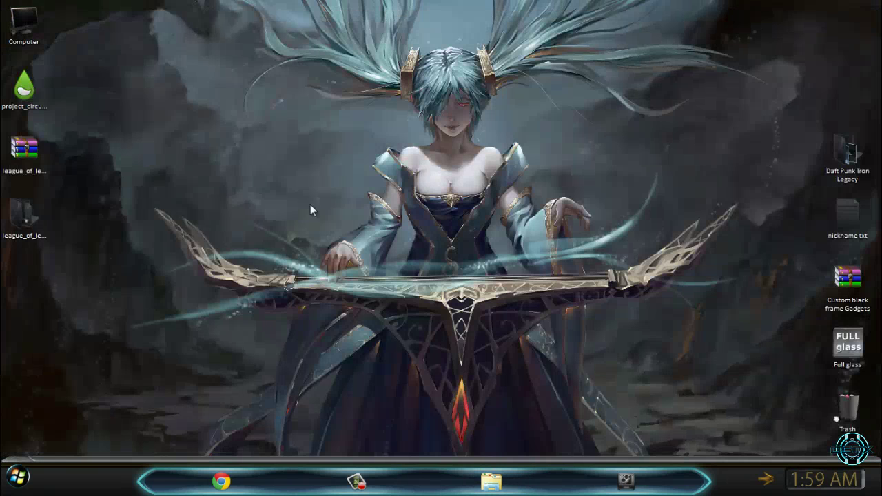
right_click(214, 179)
click(253, 277)
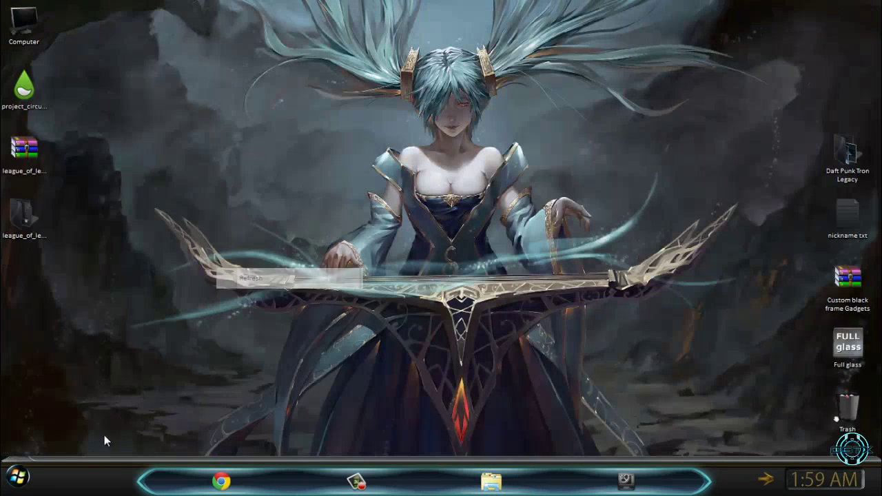
click(19, 477)
right_click(220, 218)
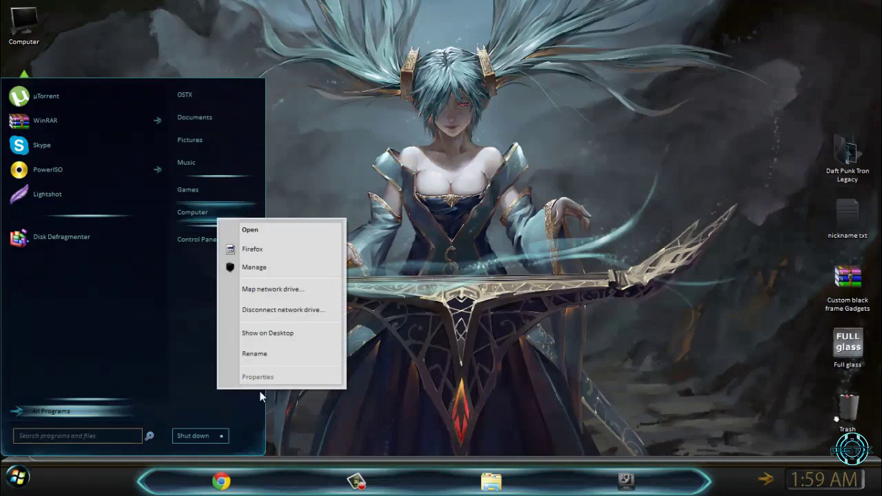
click(264, 377)
mouse_move(626, 40)
mouse_down()
mouse_move(528, 59)
mouse_move(487, 77)
mouse_move(449, 73)
mouse_up()
double_click(449, 73)
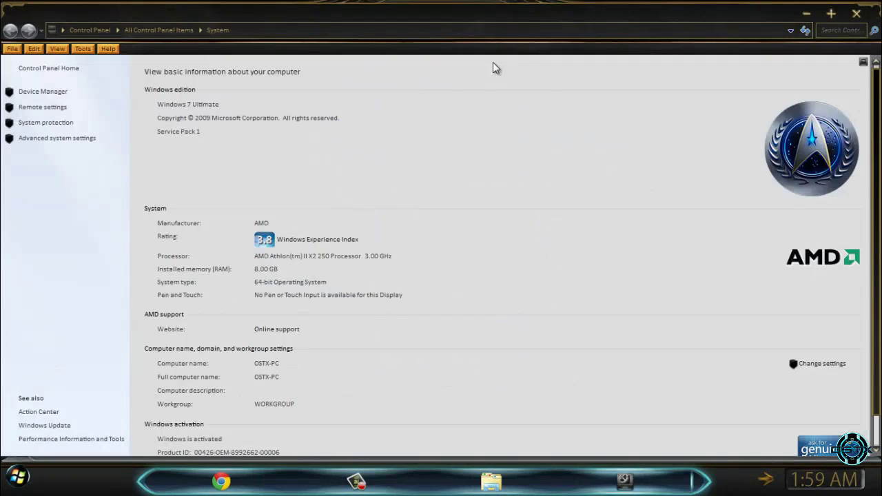
click(857, 14)
click(18, 476)
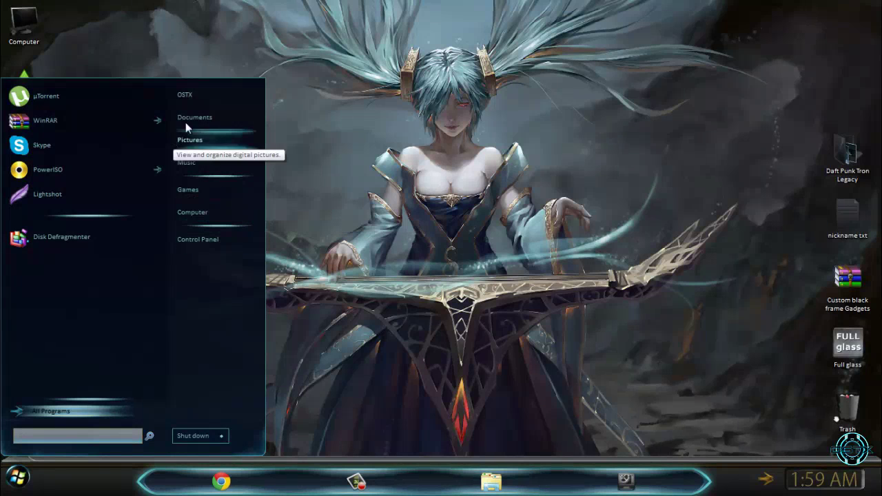
right_click(209, 211)
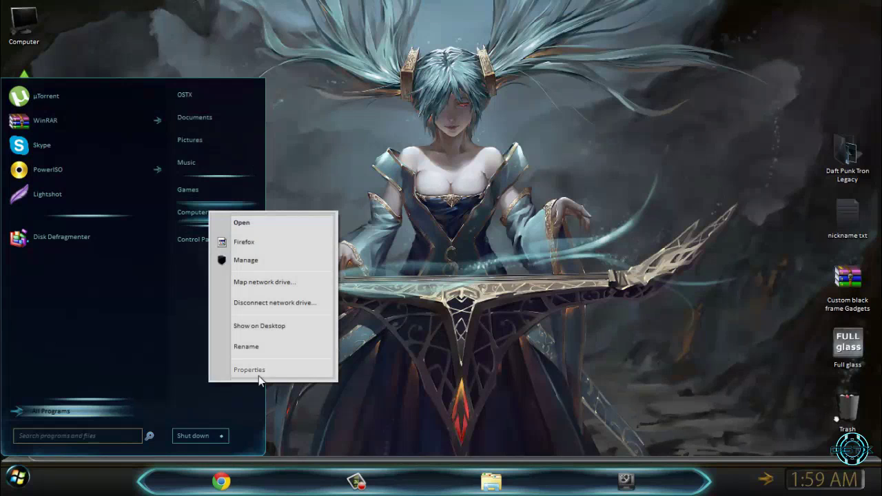
click(193, 239)
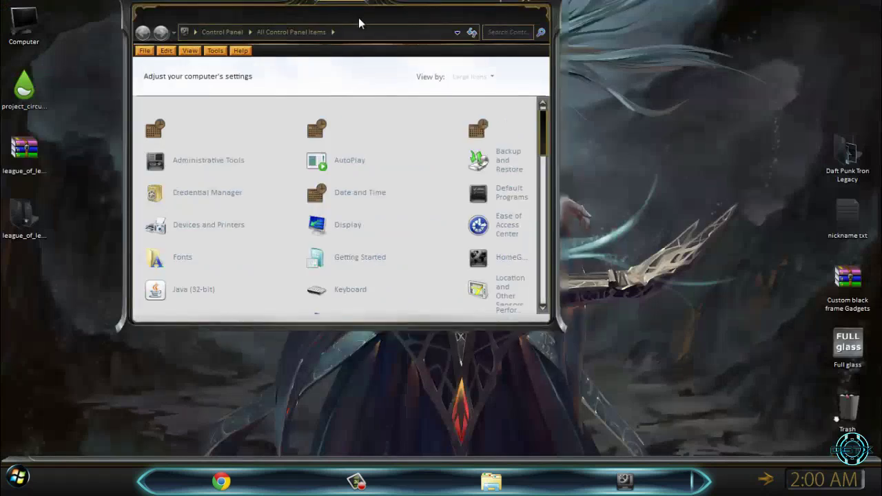
click(571, 47)
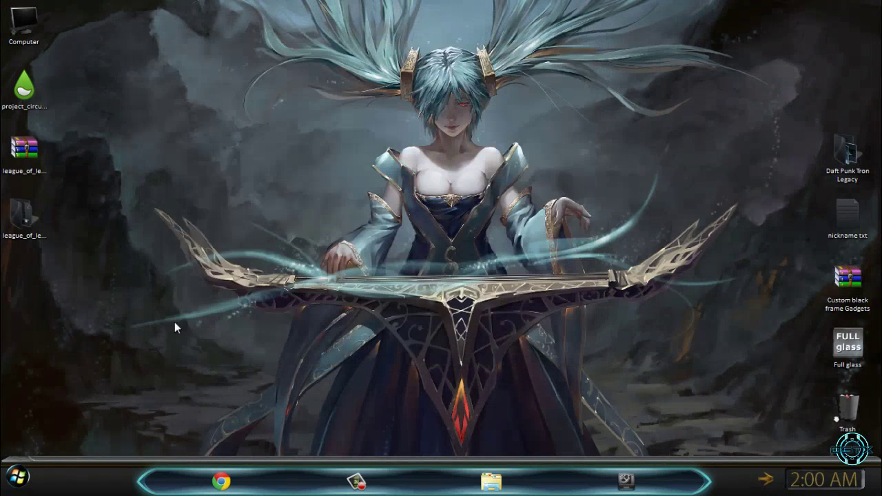
key(super)
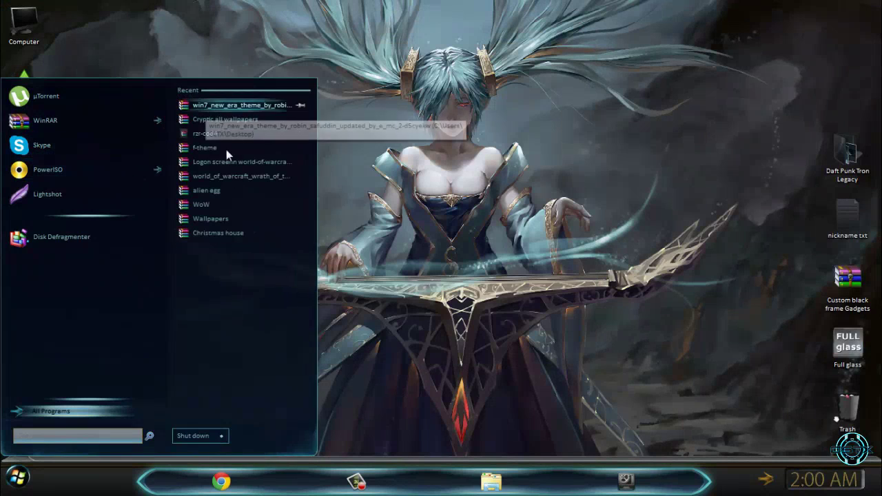
mouse_move(221, 436)
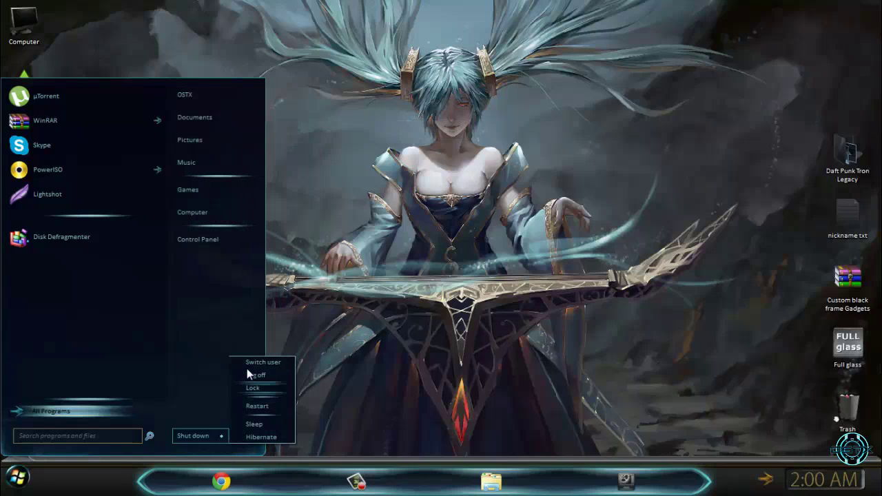
click(365, 266)
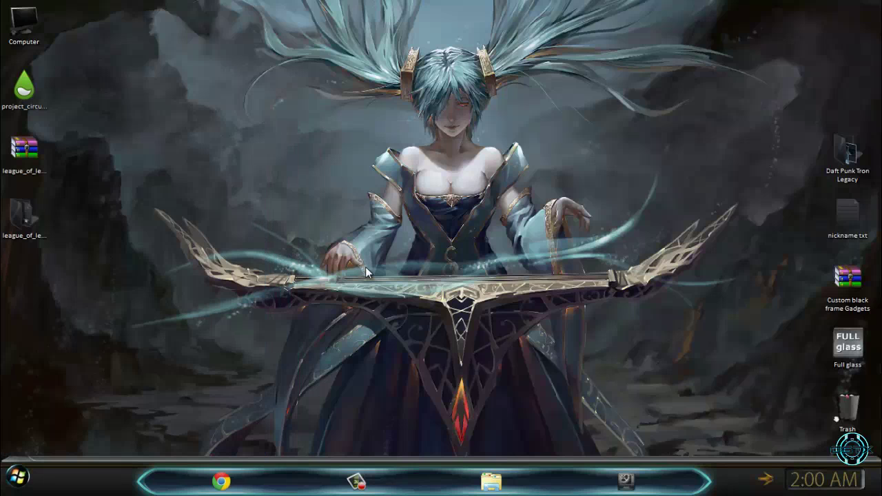
click(769, 484)
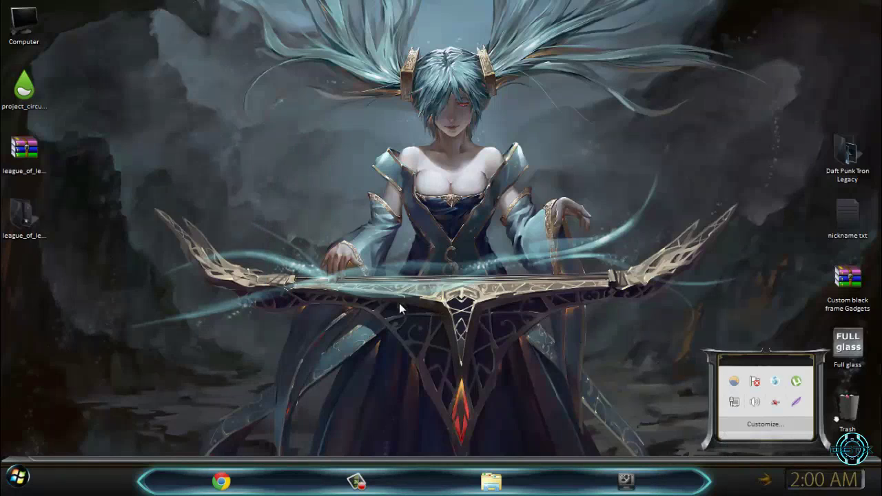
right_click(231, 189)
click(277, 278)
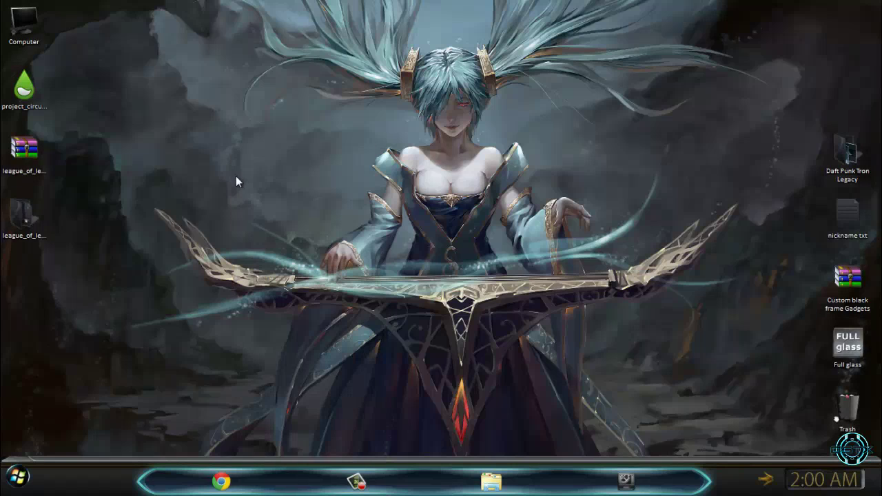